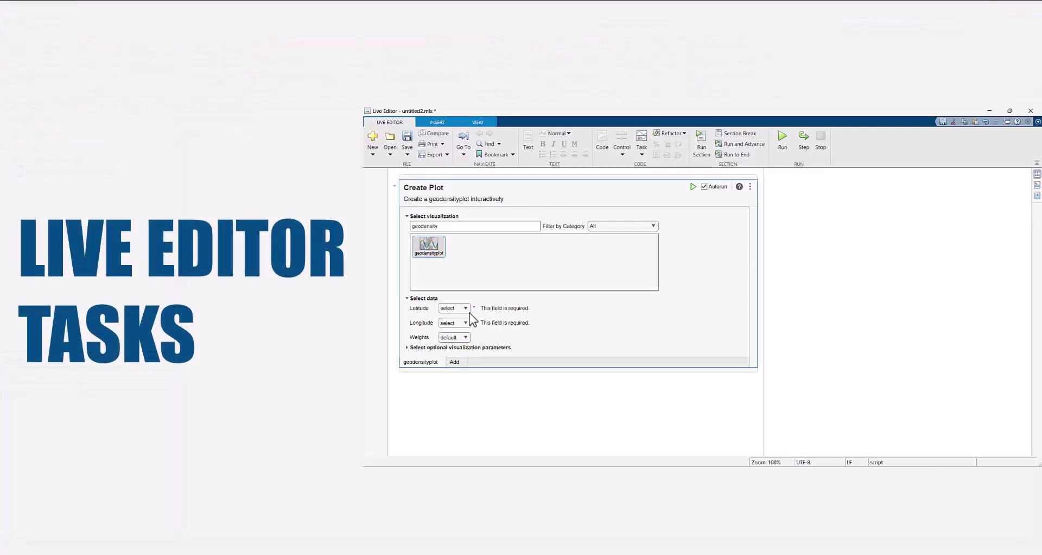
Step: Set the geodensity plot's Latitude to t.lats, Longitude to t.lons and Weights to t.percentsnow
click(466, 308)
click(451, 373)
click(495, 309)
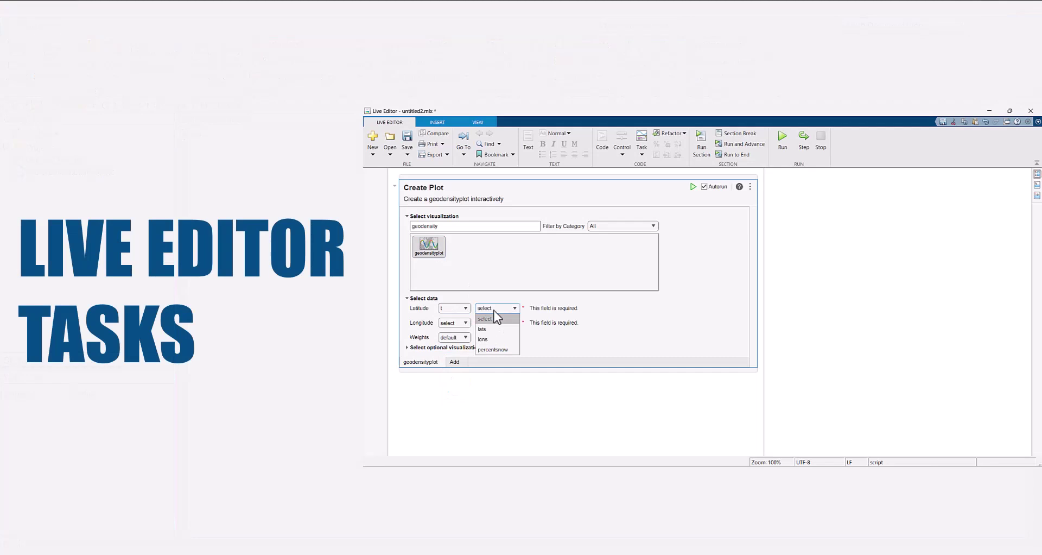
click(491, 328)
click(465, 324)
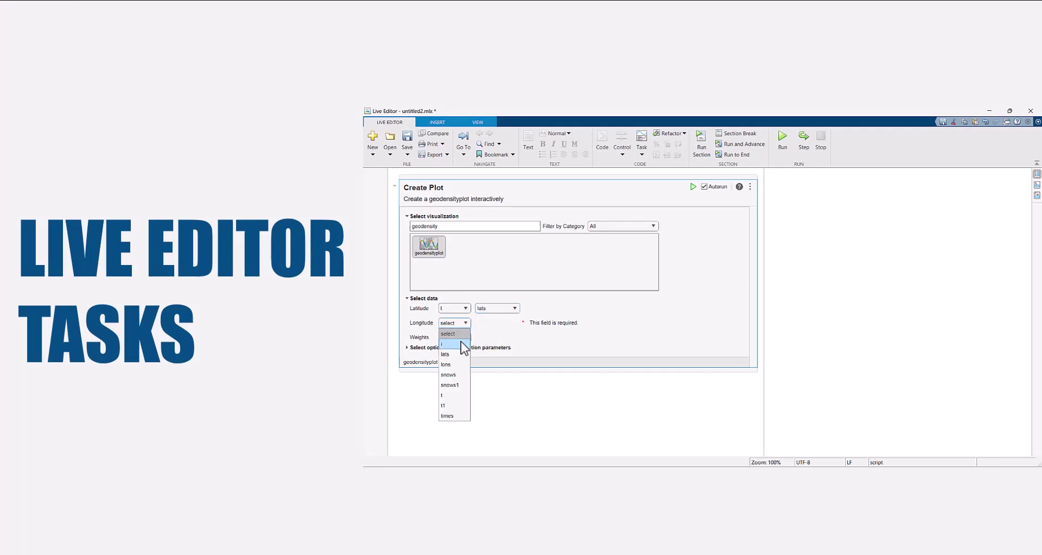
click(447, 391)
click(497, 323)
click(496, 354)
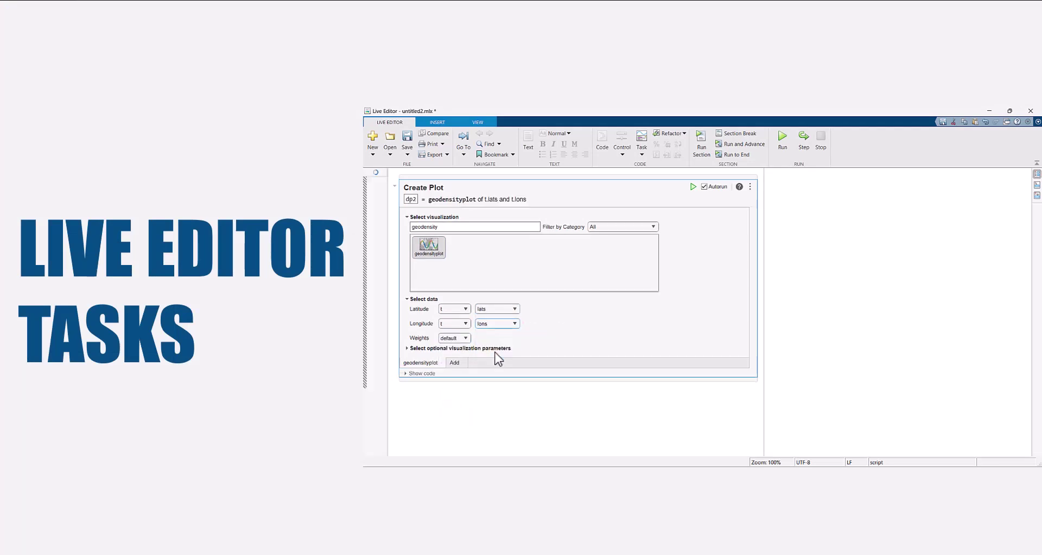
click(465, 338)
click(452, 410)
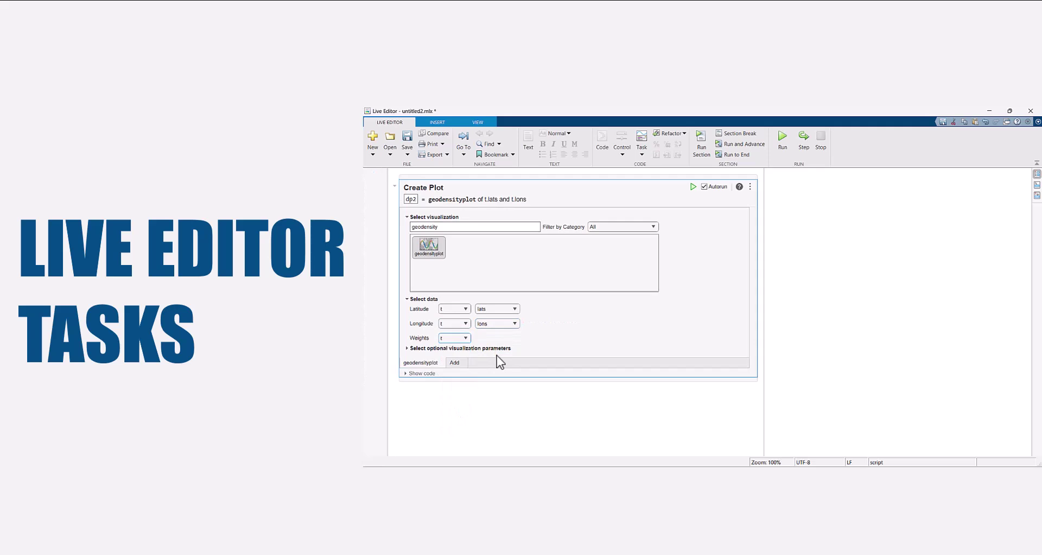
click(500, 338)
click(508, 379)
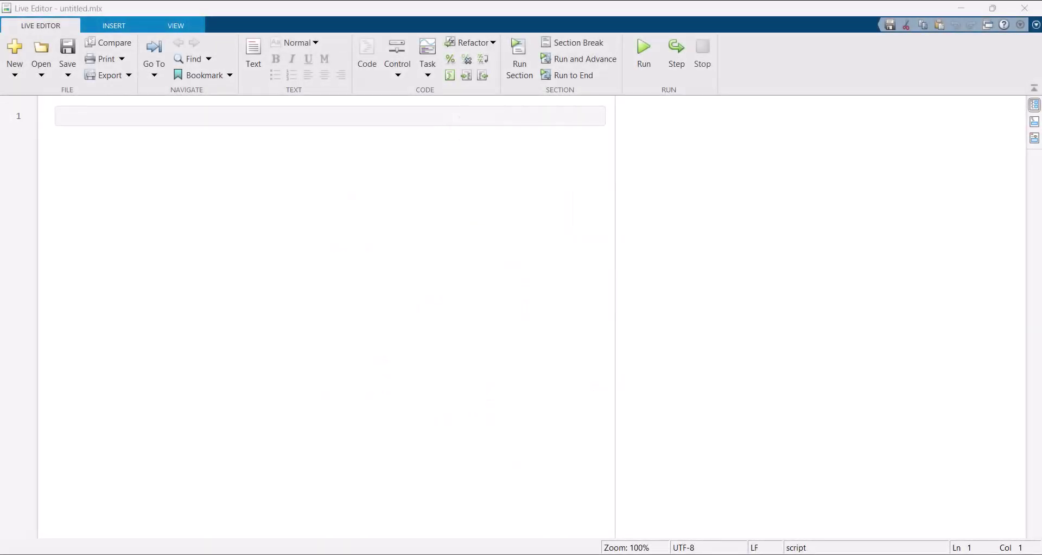
Step: Insert an Import Data task that reads the file snowcover.mon.mean.nc
click(428, 77)
click(467, 250)
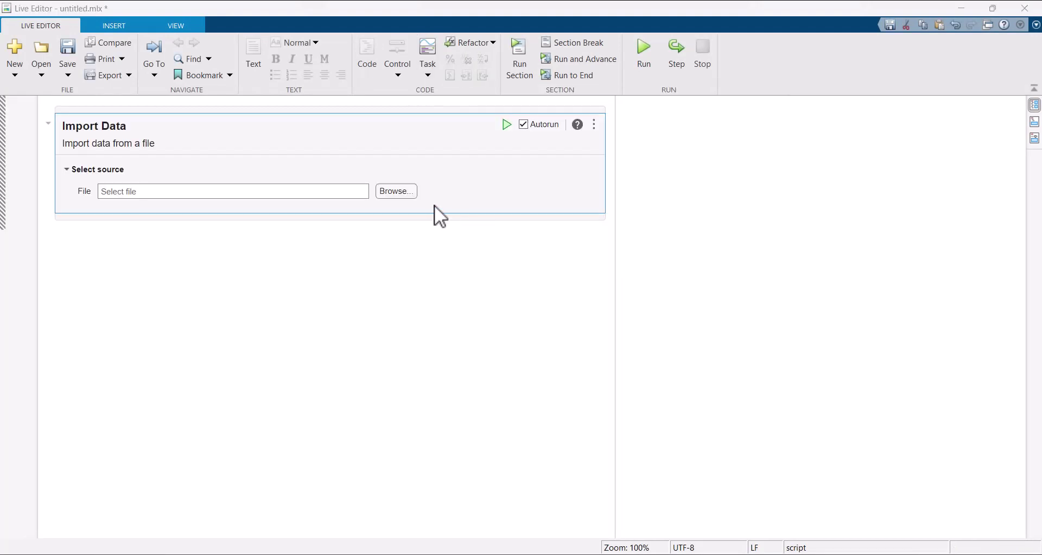
click(410, 191)
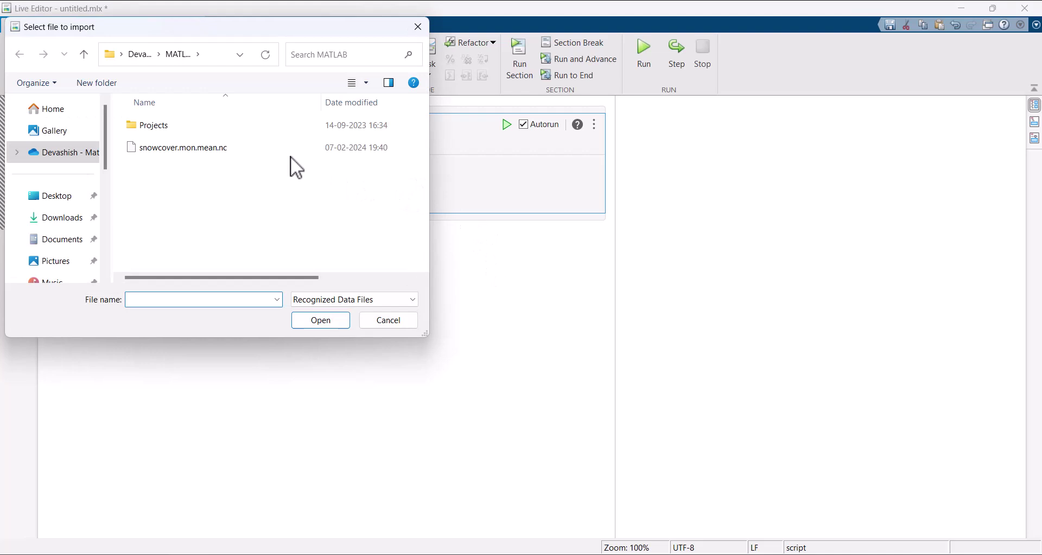
click(281, 148)
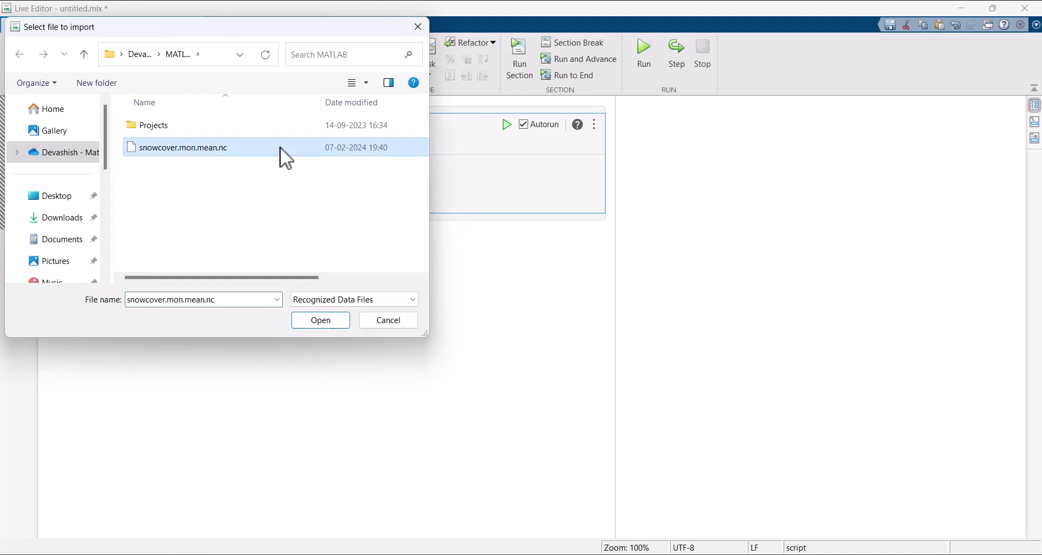
click(314, 321)
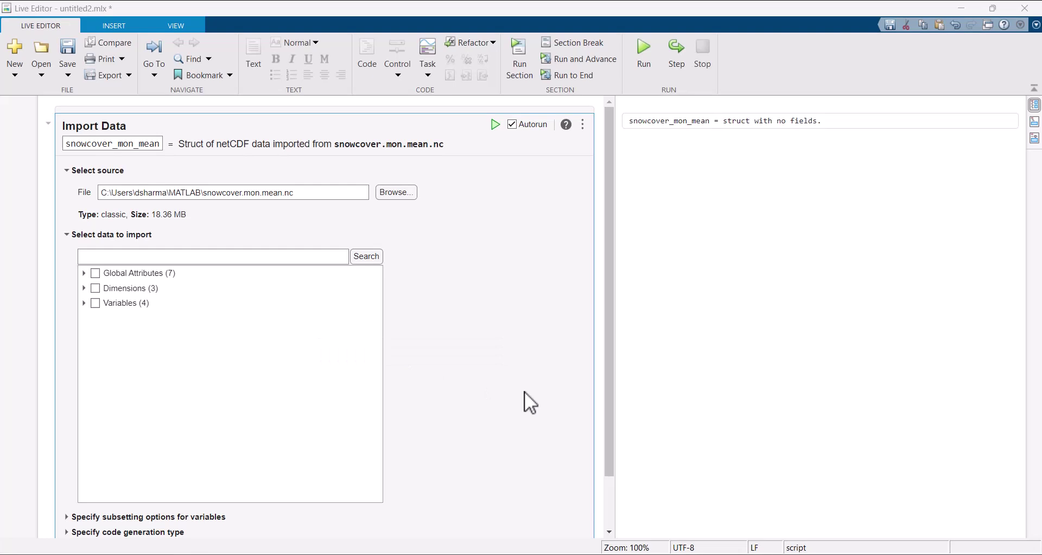
Step: Widen the import task and inspect the file's Global Attributes, including References
click(142, 275)
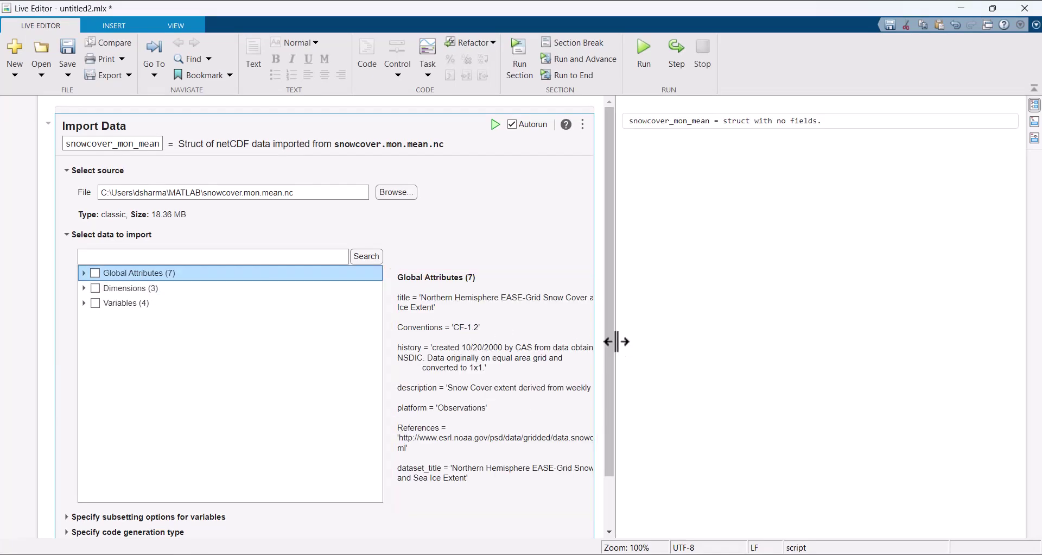
drag(617, 343, 662, 348)
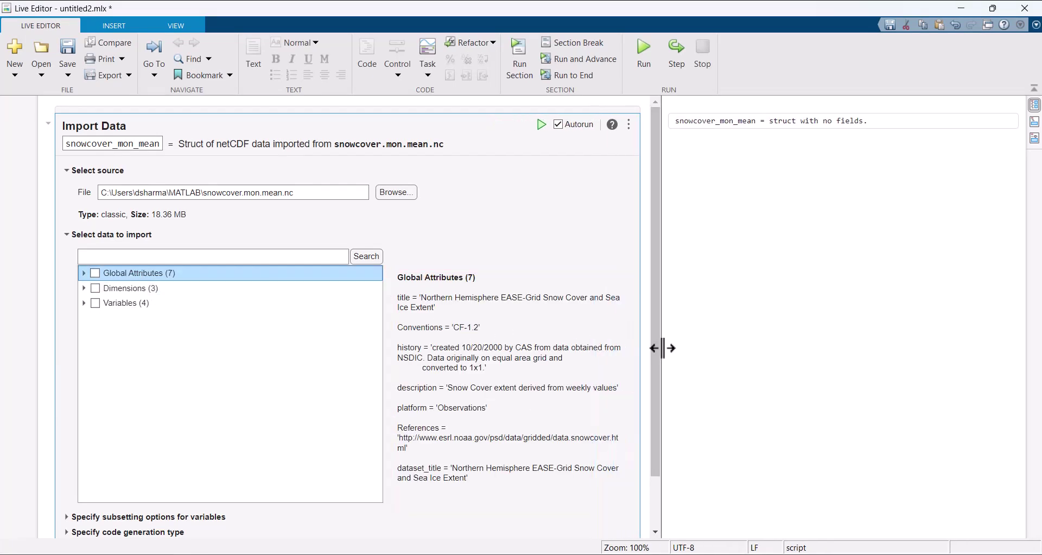
click(84, 273)
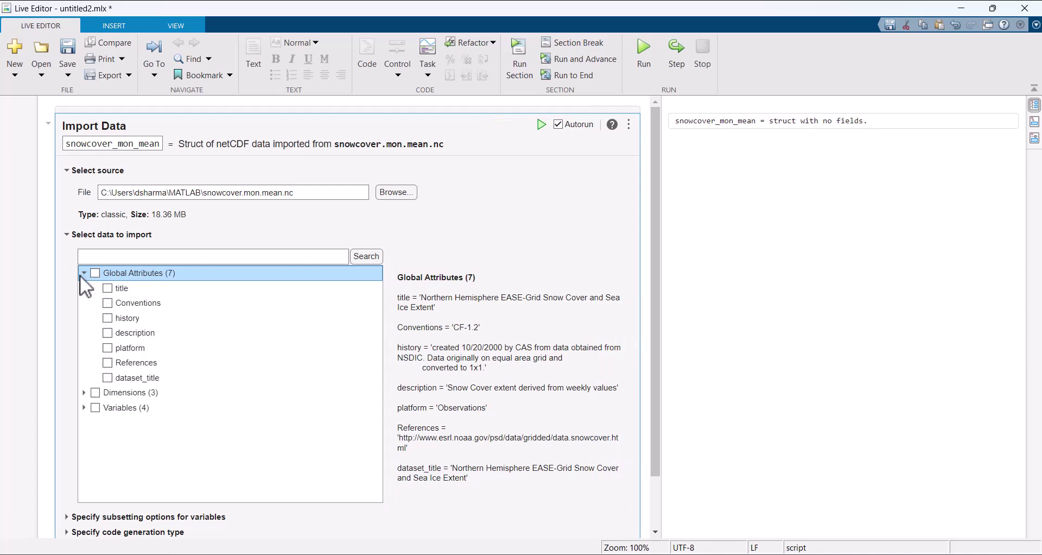
click(120, 362)
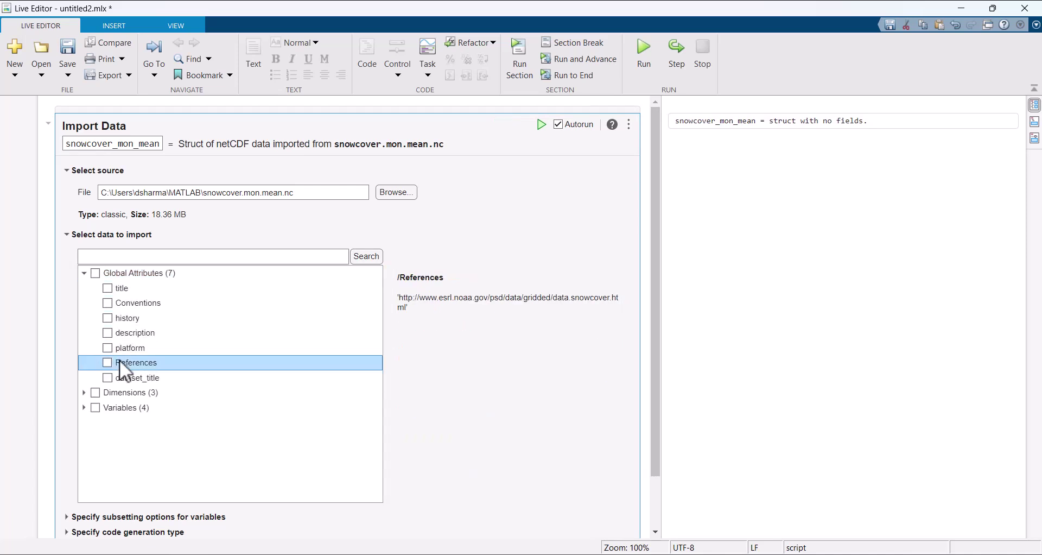
click(84, 273)
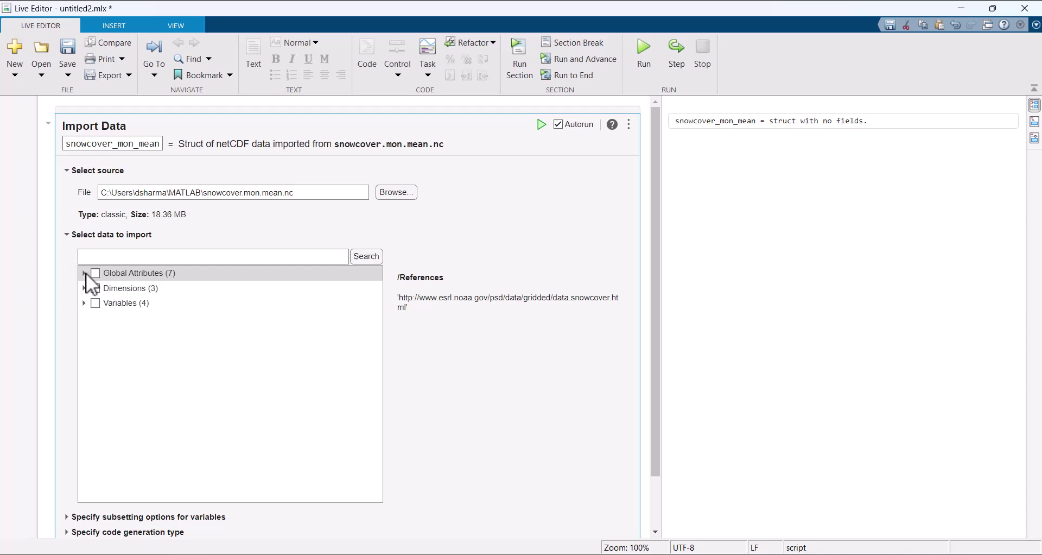
Step: Inspect the lat, lon and time dimension sizes and expand the Variables group
click(83, 288)
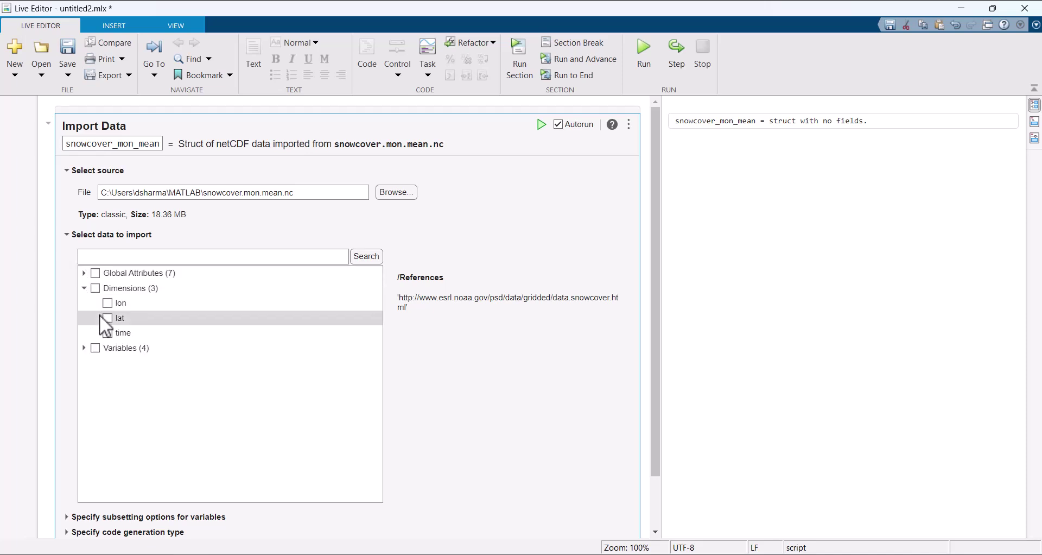
click(100, 316)
click(99, 307)
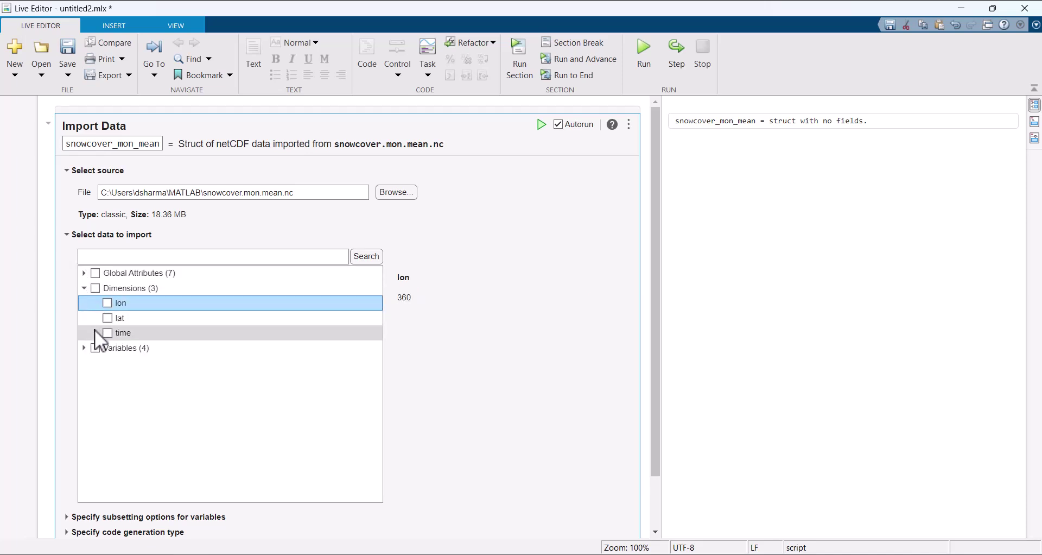
click(94, 331)
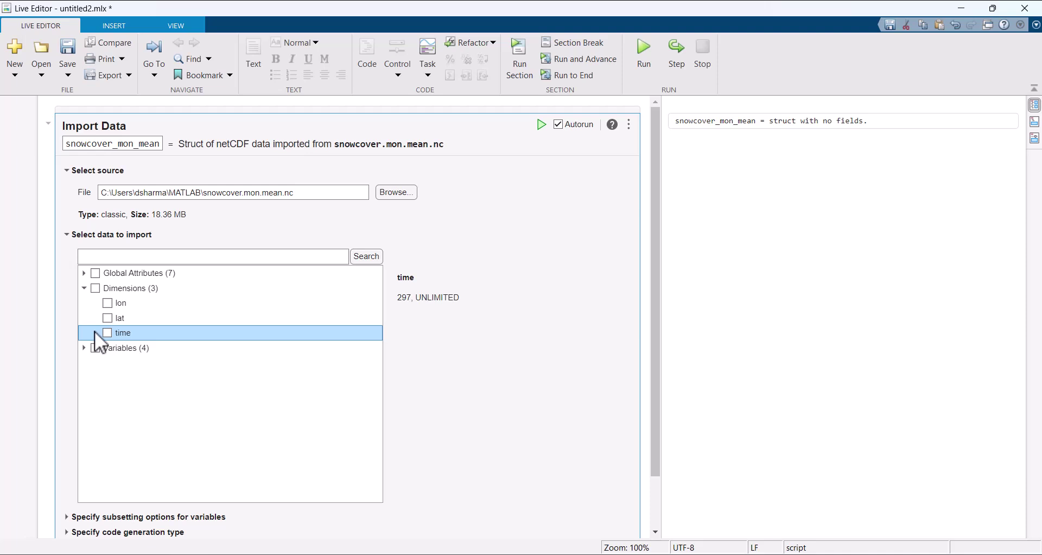
click(84, 348)
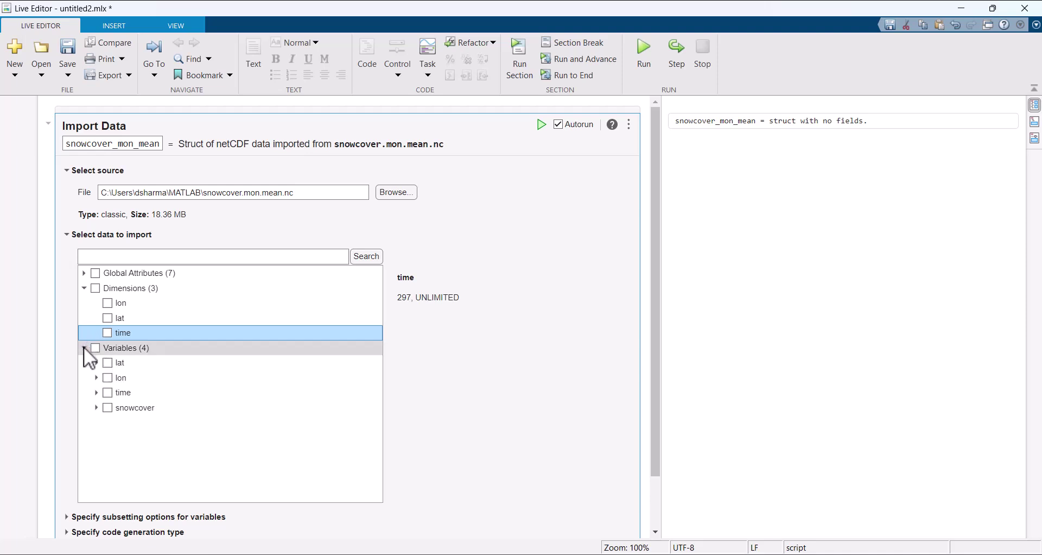
Step: Inspect the lat variable's size, type and attributes, then the time variable's attributes
click(141, 408)
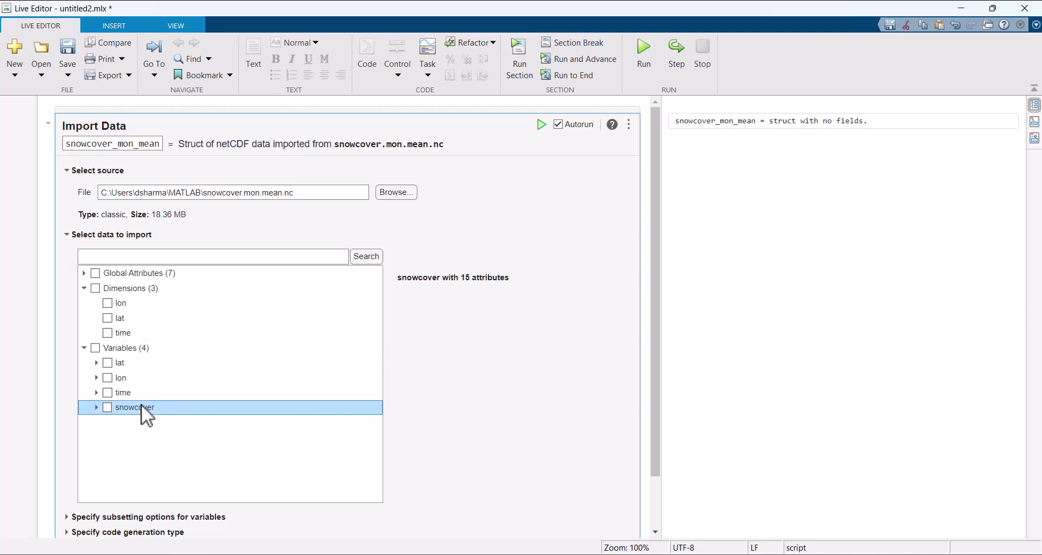
click(96, 362)
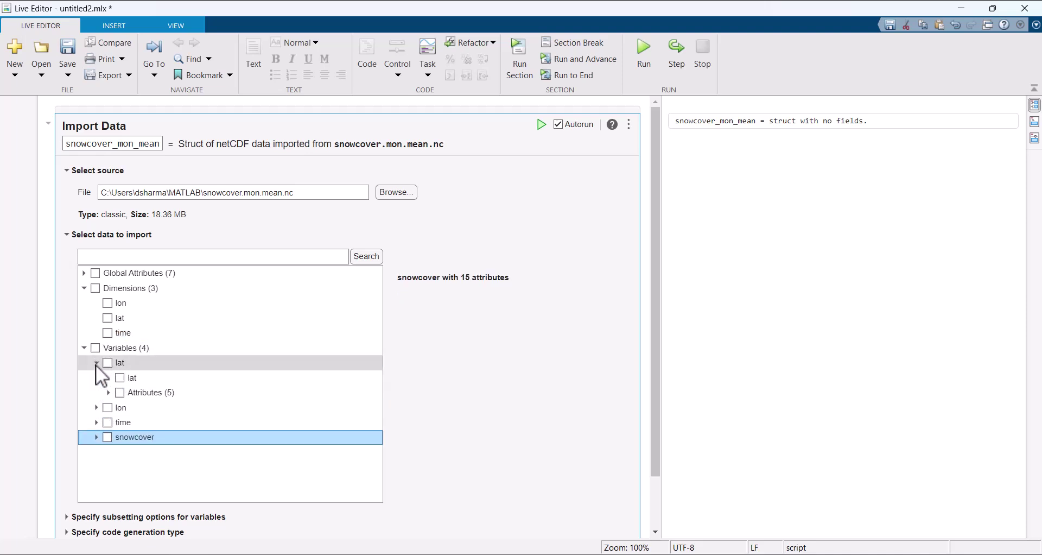
click(138, 373)
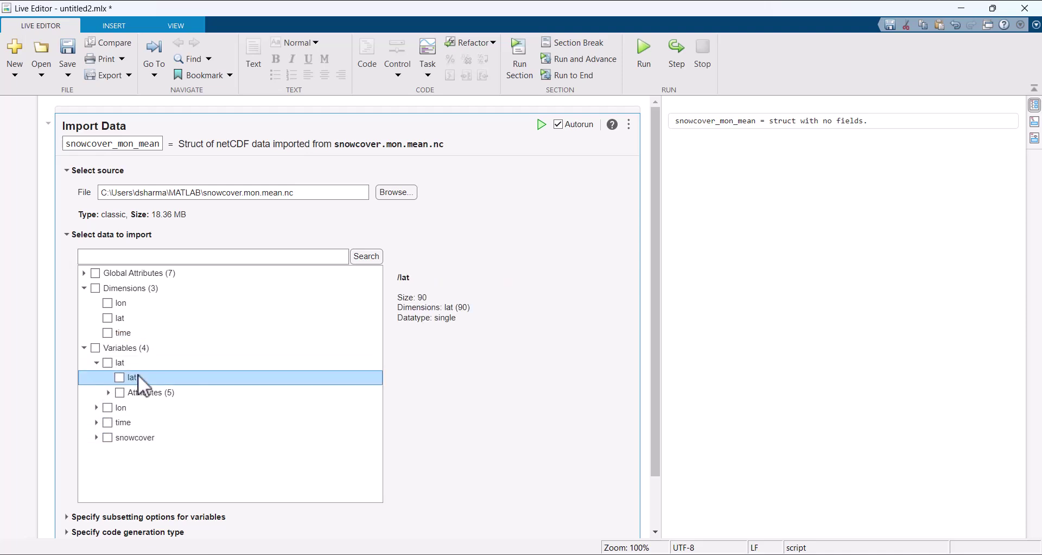
click(145, 389)
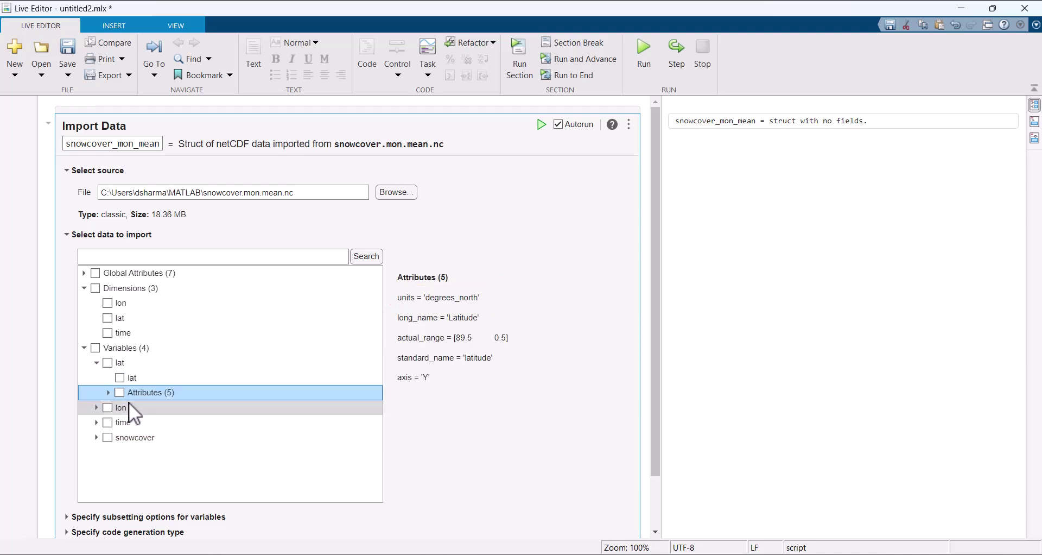
click(97, 423)
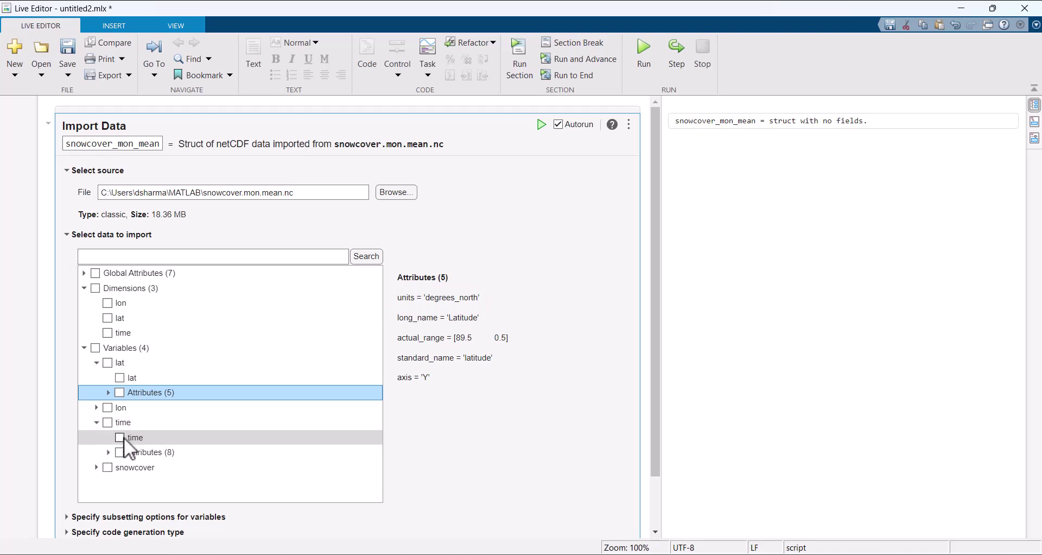
click(141, 450)
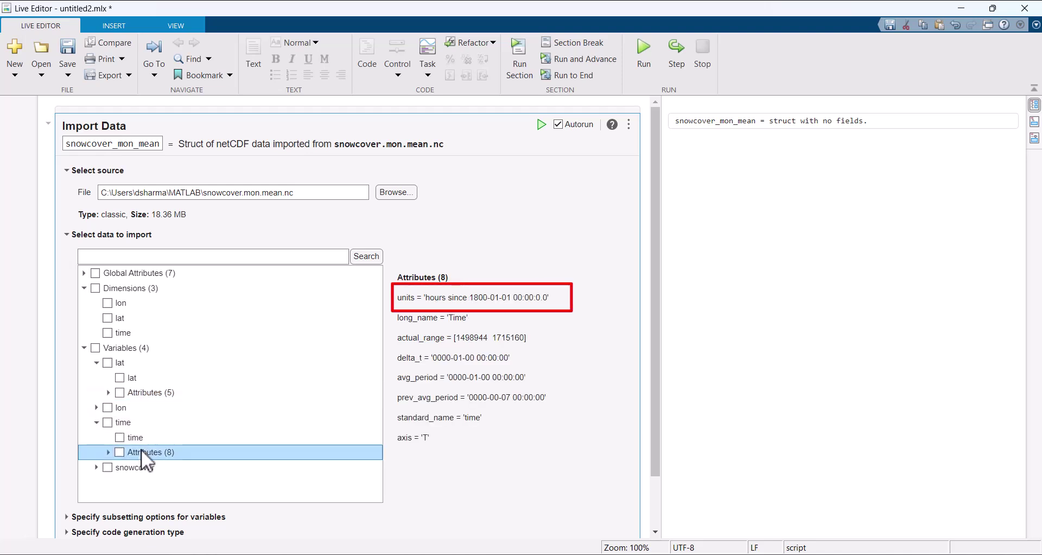
Step: Expand snowcover to see its 360x90x297 int16 size and 15 attributes, including units '%'
click(96, 467)
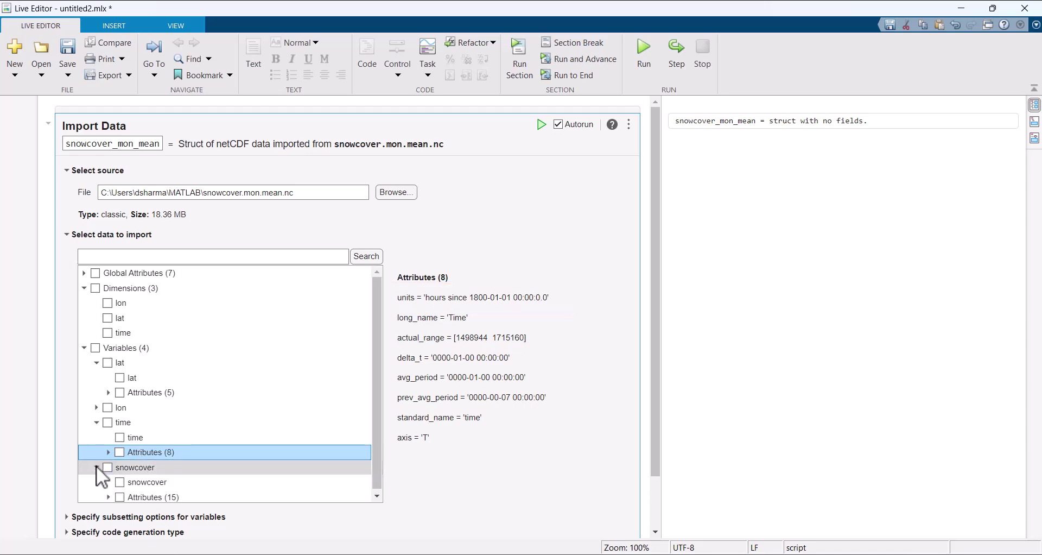
click(137, 480)
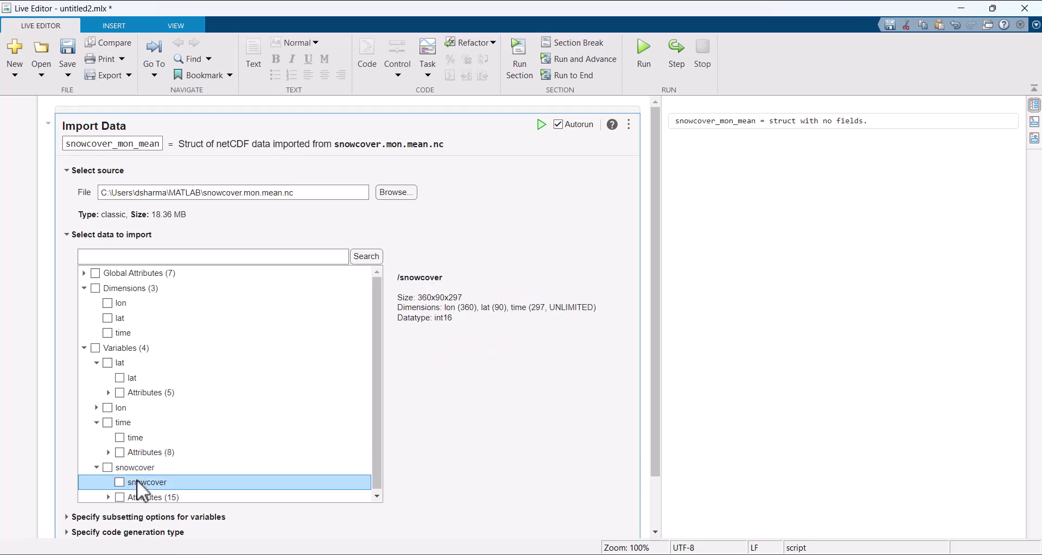
click(140, 494)
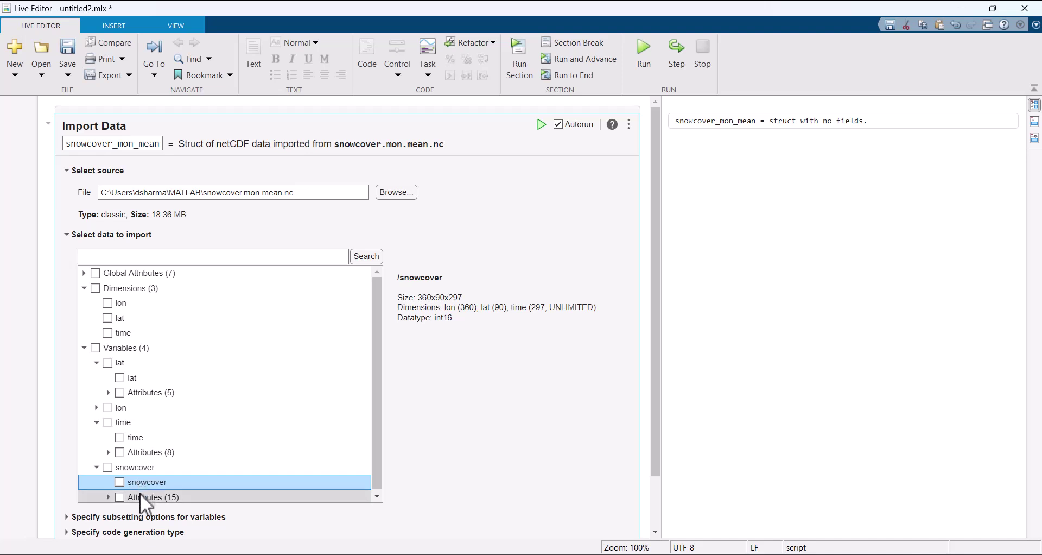
mouse_move(619, 332)
mouse_down()
mouse_move(620, 309)
mouse_move(626, 380)
mouse_move(632, 304)
mouse_up()
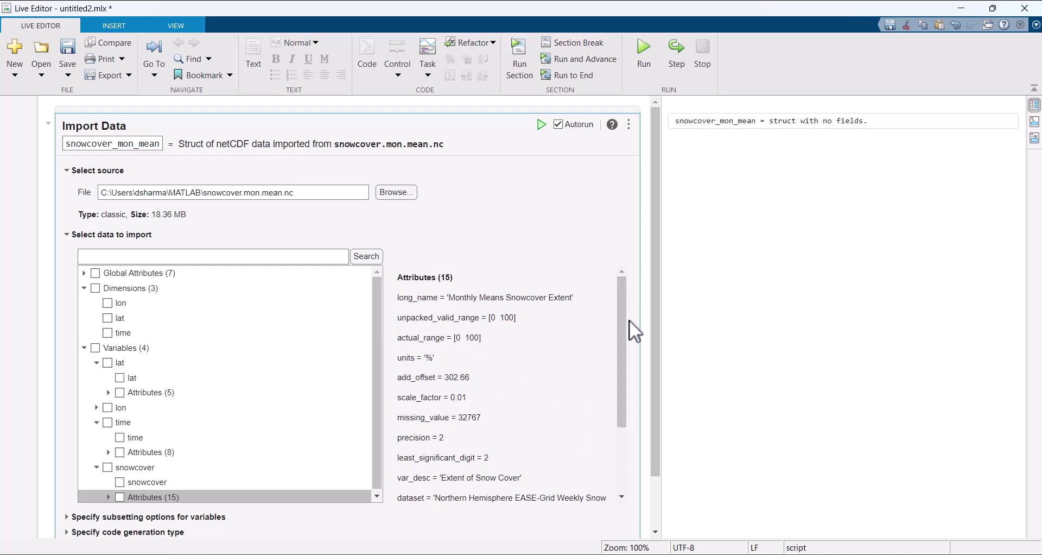
Step: Select lat, lon, time and snowcover for import and reveal the generated ncread code
click(120, 378)
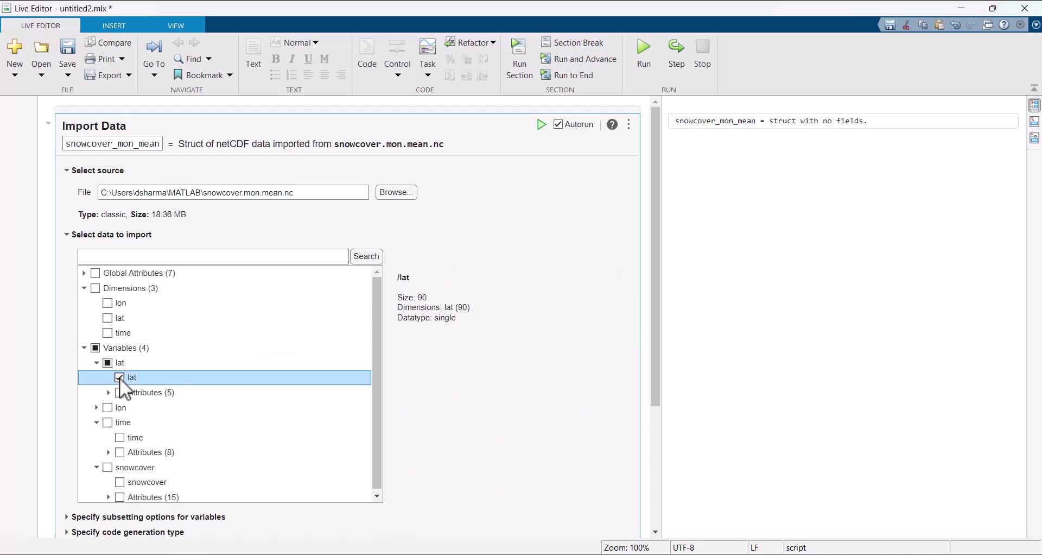
click(96, 407)
click(120, 422)
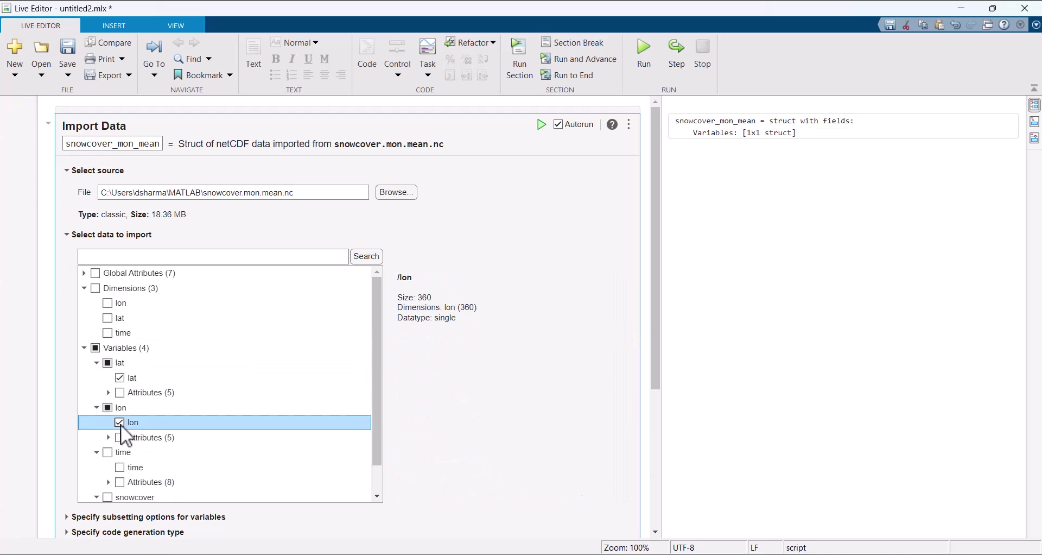
click(119, 467)
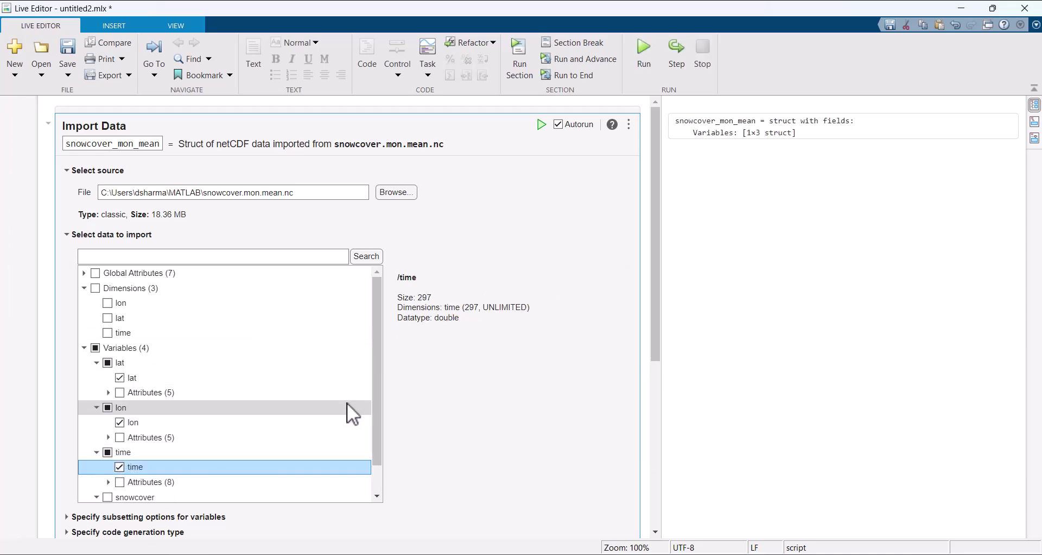
drag(375, 383, 385, 445)
click(121, 480)
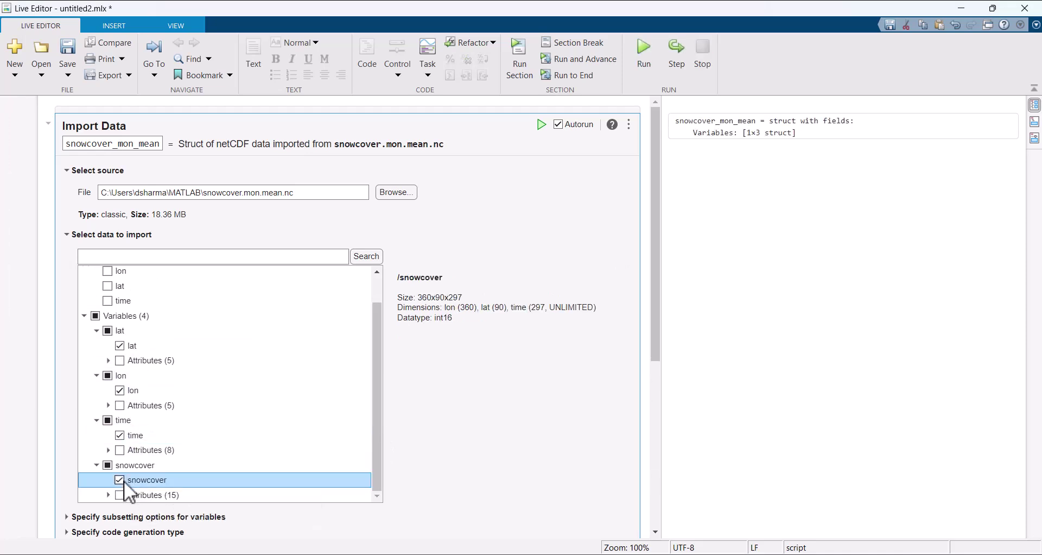
scroll(121, 482, down, 2)
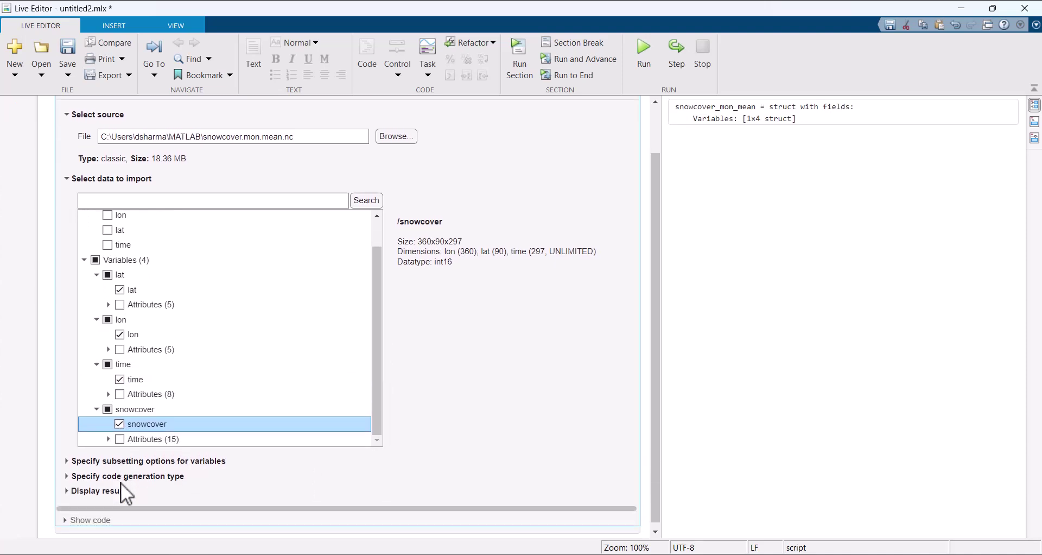
click(65, 514)
scroll(162, 522, down, 6)
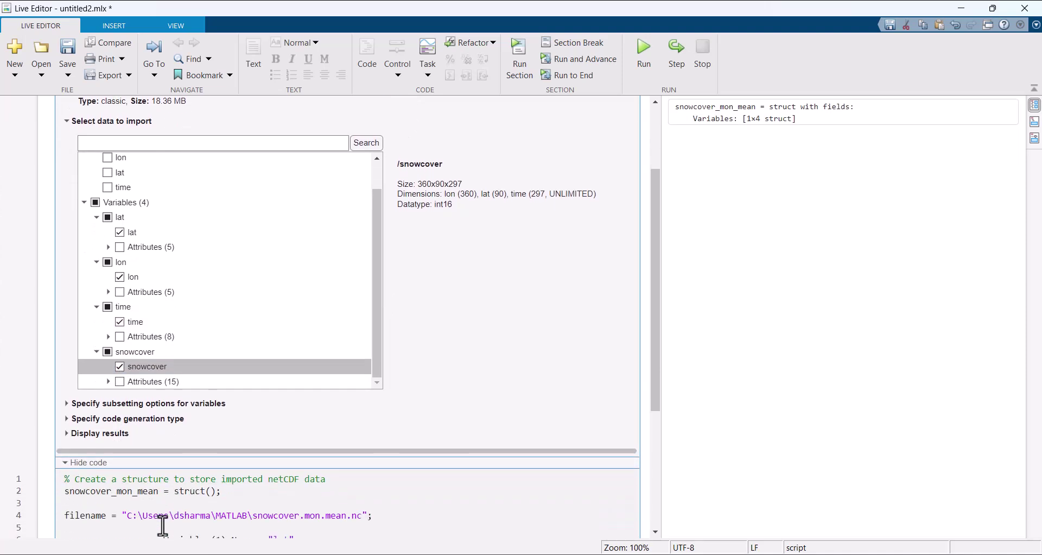
Step: Add the lats = snowcover_mon_mean.Variables(1).Value line, paste the remaining code, and run the script
scroll(163, 523, down, 3)
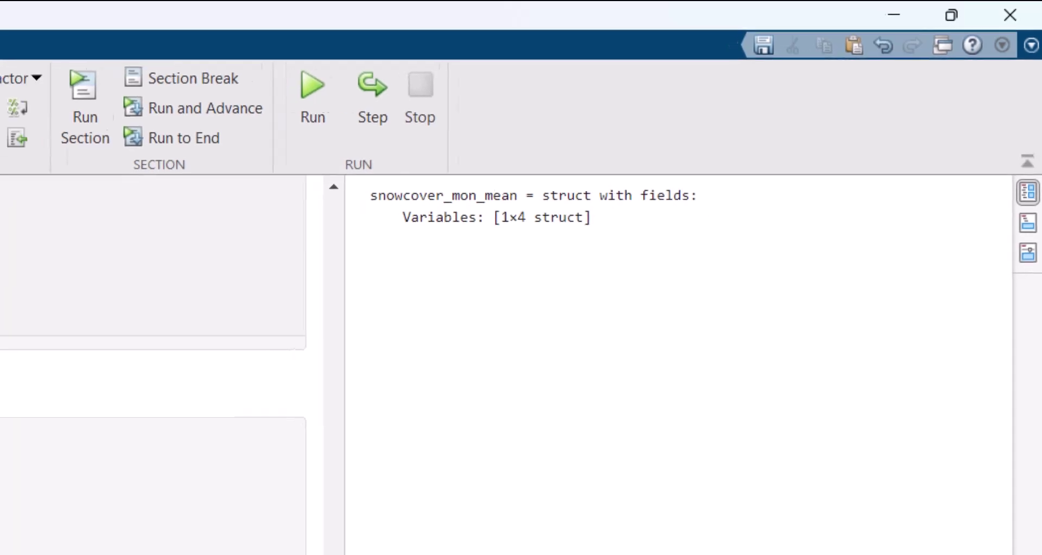
text(lats = sno)
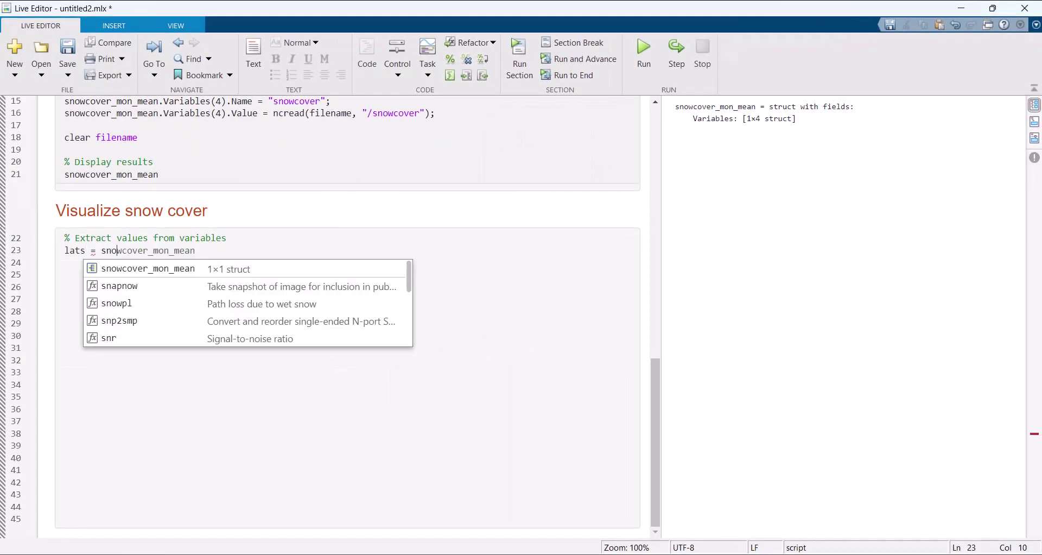
text(wcover_mon_mean.Variables(1).Value;)
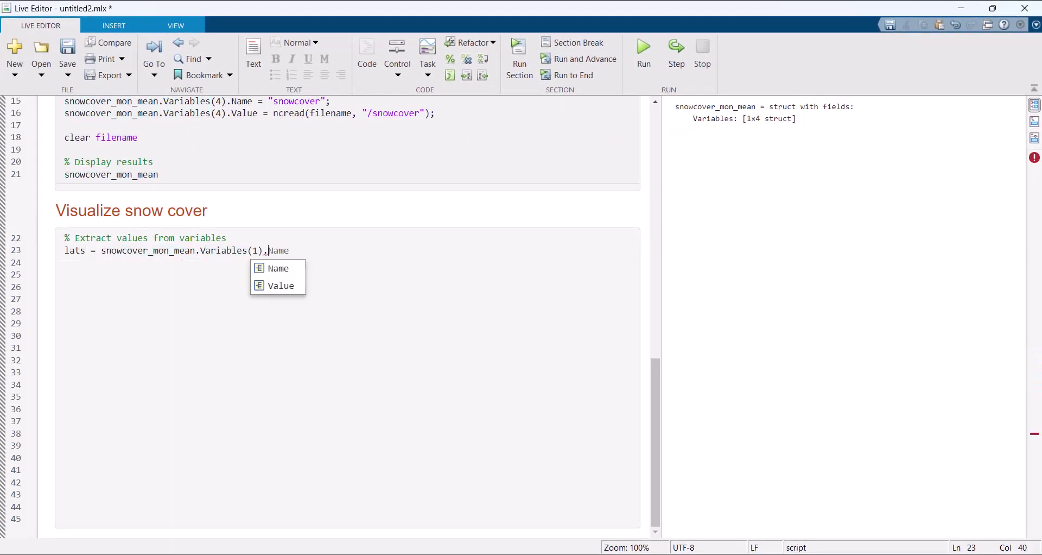
key(Return)
text(lons = snowcover_mon_mean.Variables(2).Value; times = snowcover_mon_mean.Variables(3).Value; snows = snowcover_mon_mean.Variables(4).Value;  snows1 = snows(:,:,1); t = combinations(lats,lons); t.percentsnow = reshape(snows1,[numel(snows1),1]);)
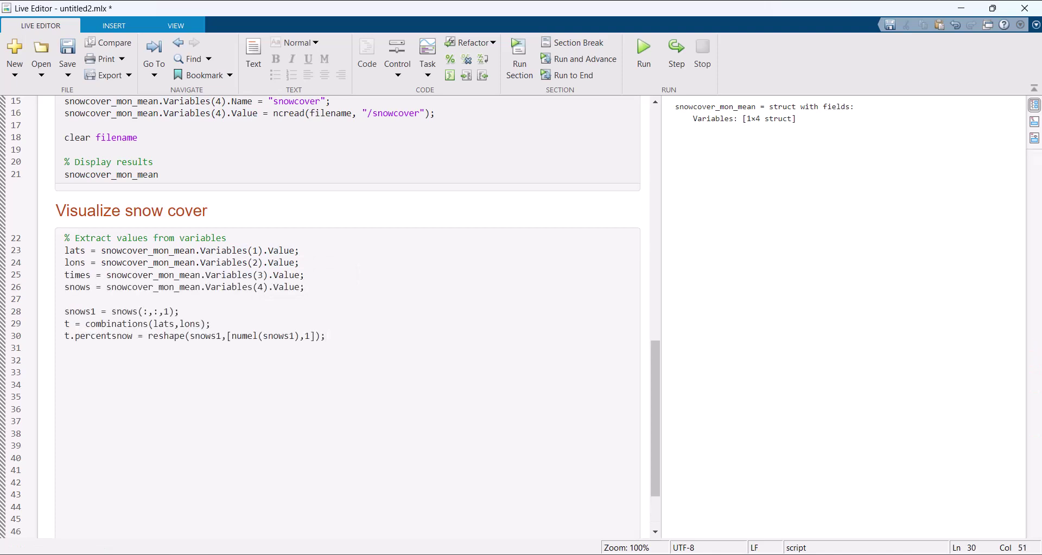
click(646, 60)
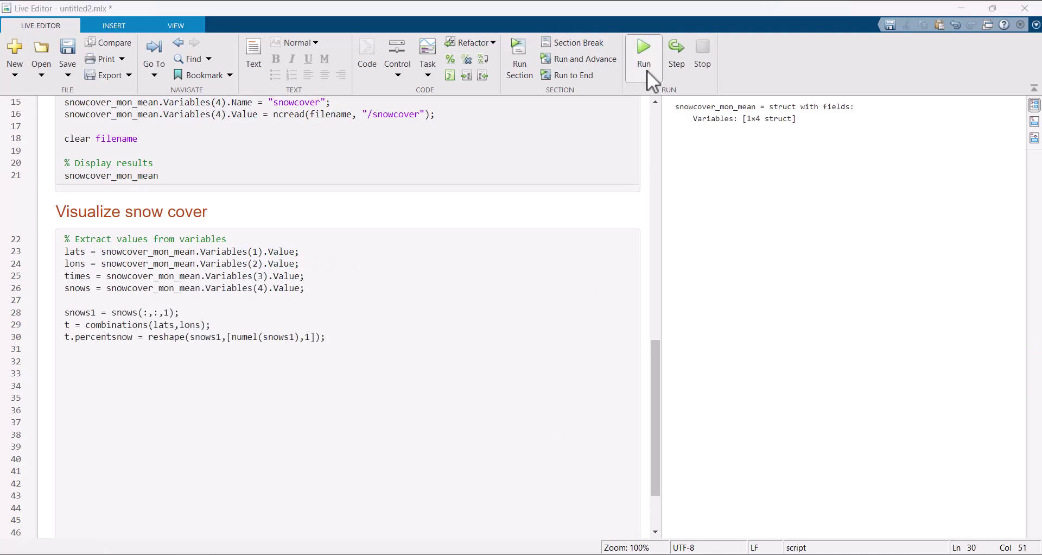
Step: Insert a Create Plot task and choose geodensityplot by searching 'geodensity'
click(429, 73)
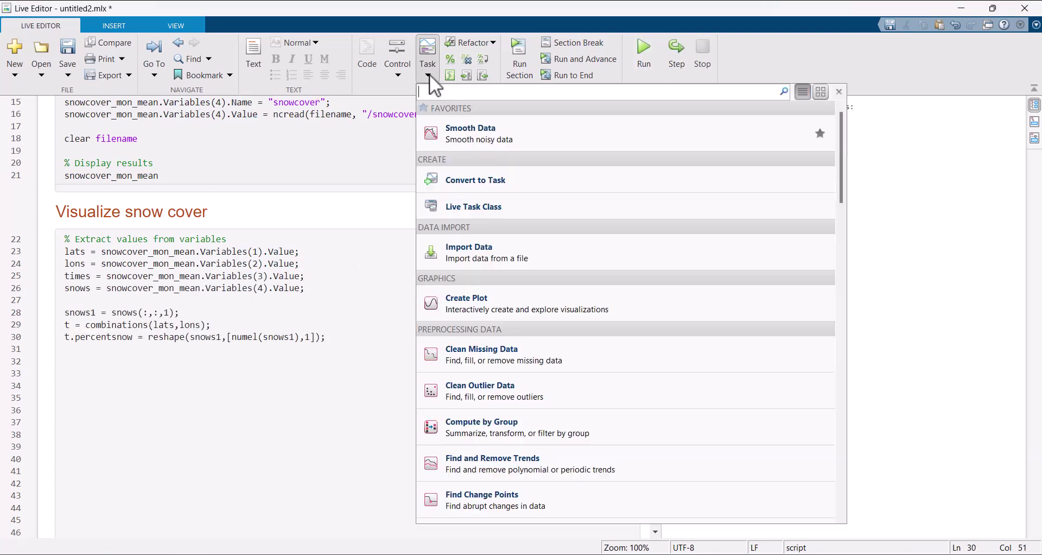
click(500, 300)
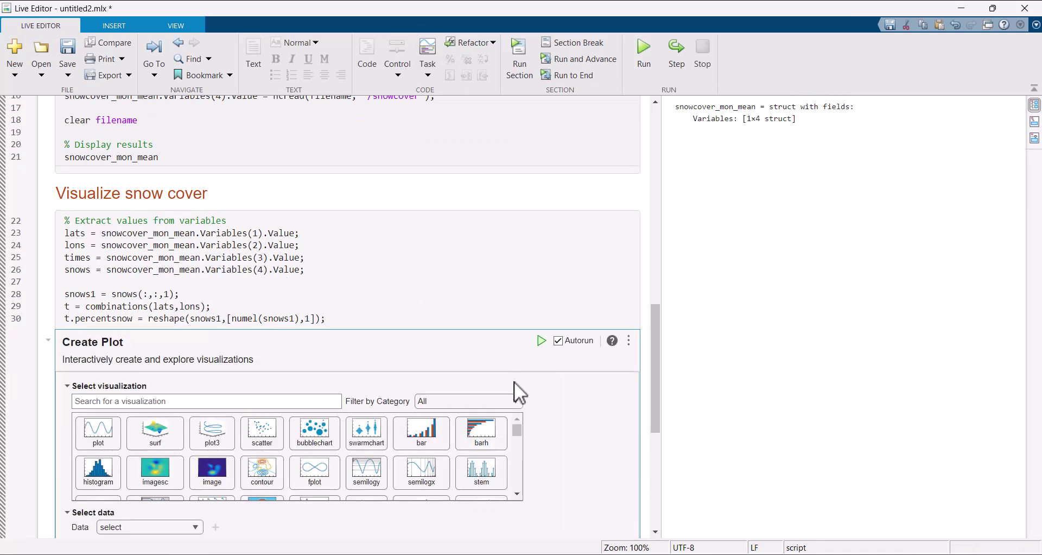
drag(517, 428, 518, 454)
click(252, 401)
text(geodensity)
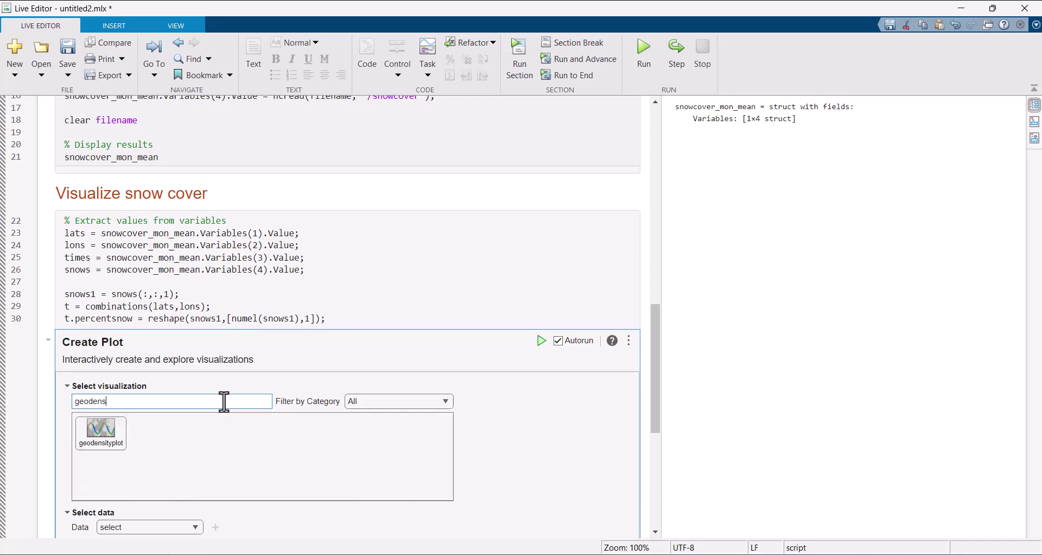
click(108, 432)
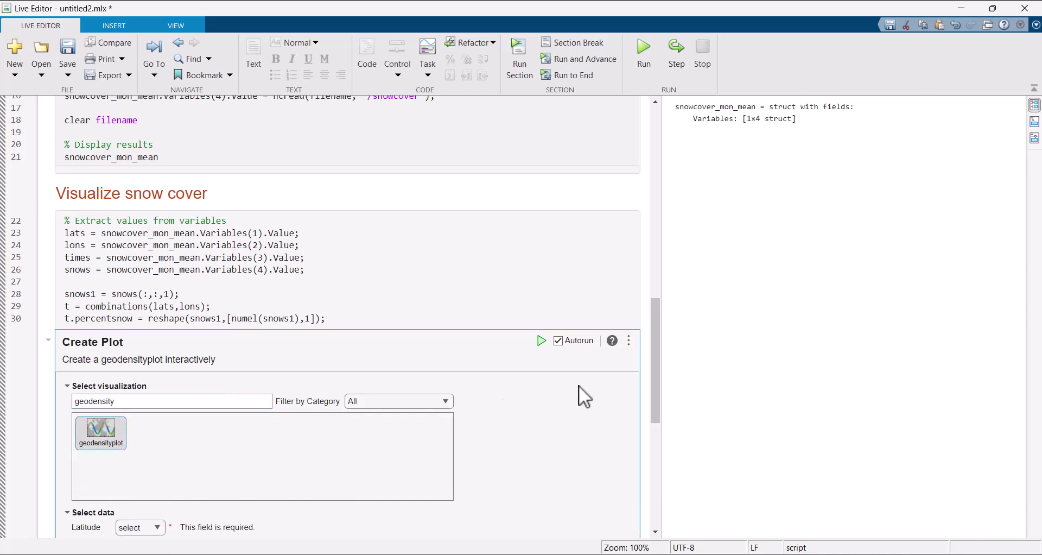
drag(654, 372, 657, 438)
click(161, 334)
Step: Map Latitude to t.lats, Longitude to t.lons and Weights to t.percentsnow
click(132, 425)
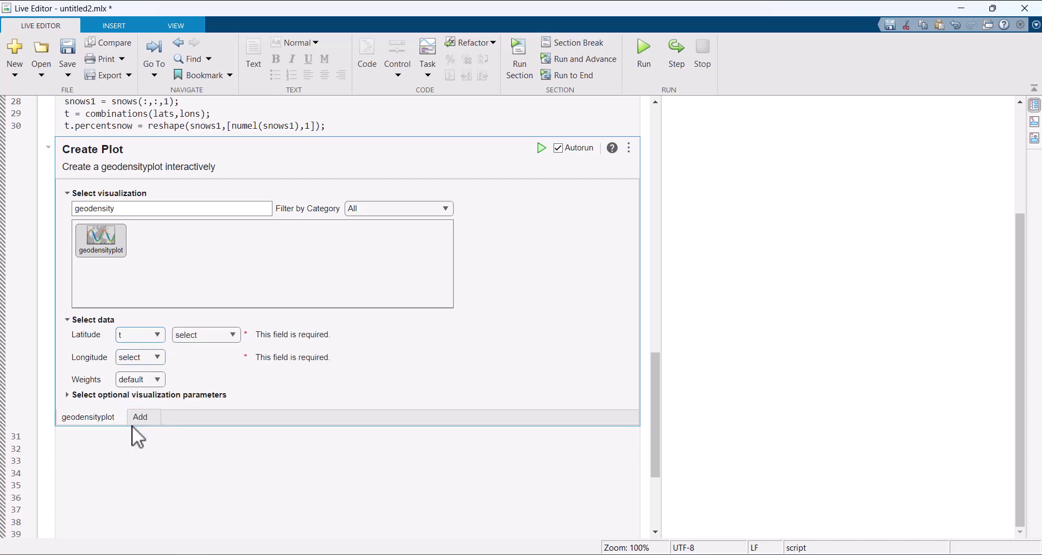
click(230, 335)
click(222, 363)
click(157, 357)
click(135, 449)
click(222, 359)
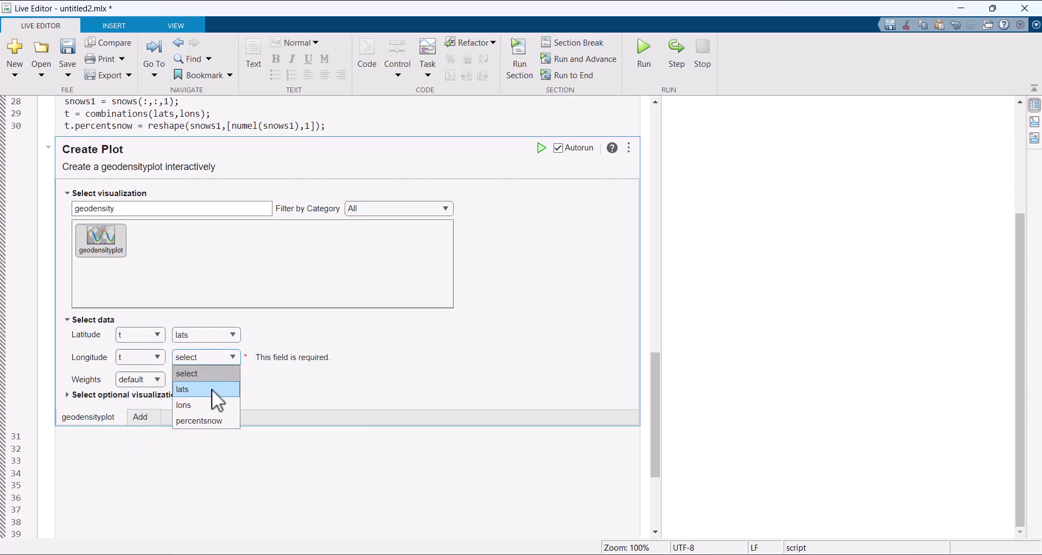
click(210, 404)
click(158, 380)
click(145, 474)
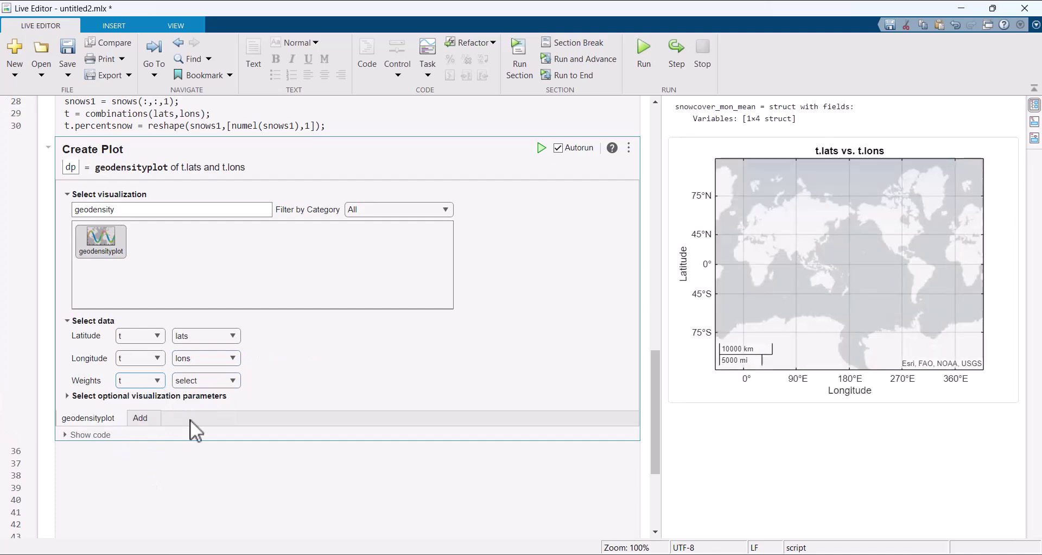
click(215, 383)
click(202, 443)
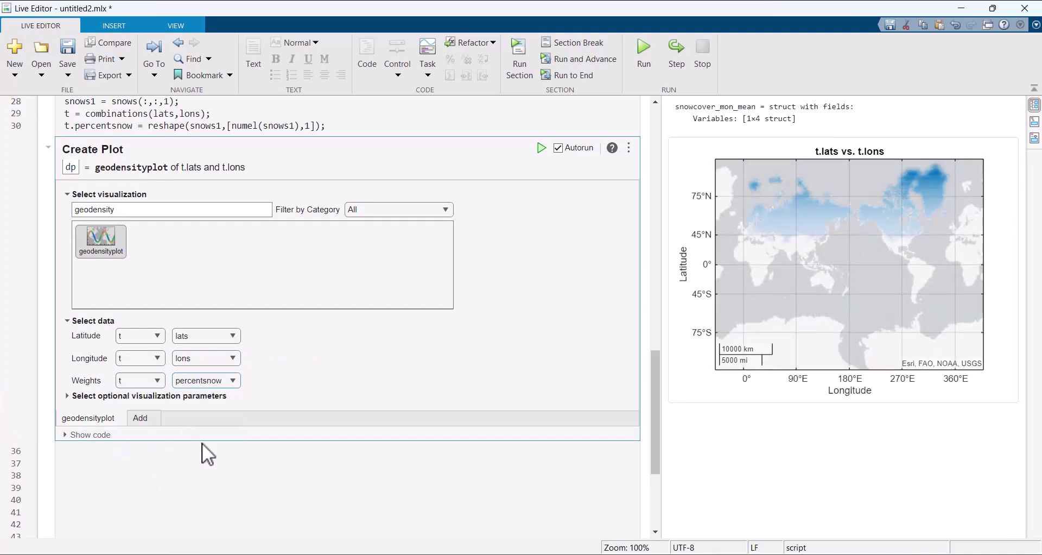
Step: Open the snow-cover map in its own full-screen figure window
click(1001, 148)
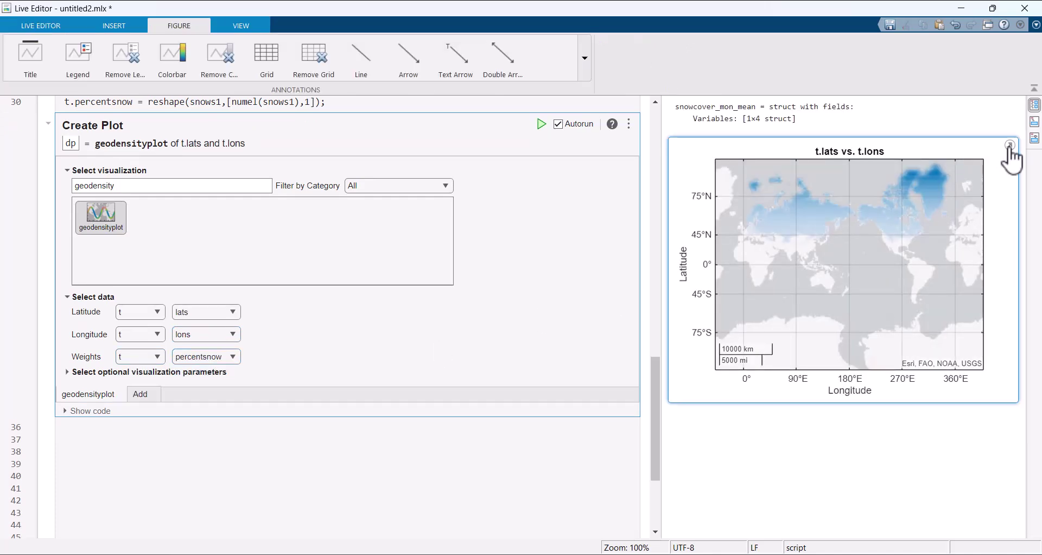
click(1011, 146)
click(662, 94)
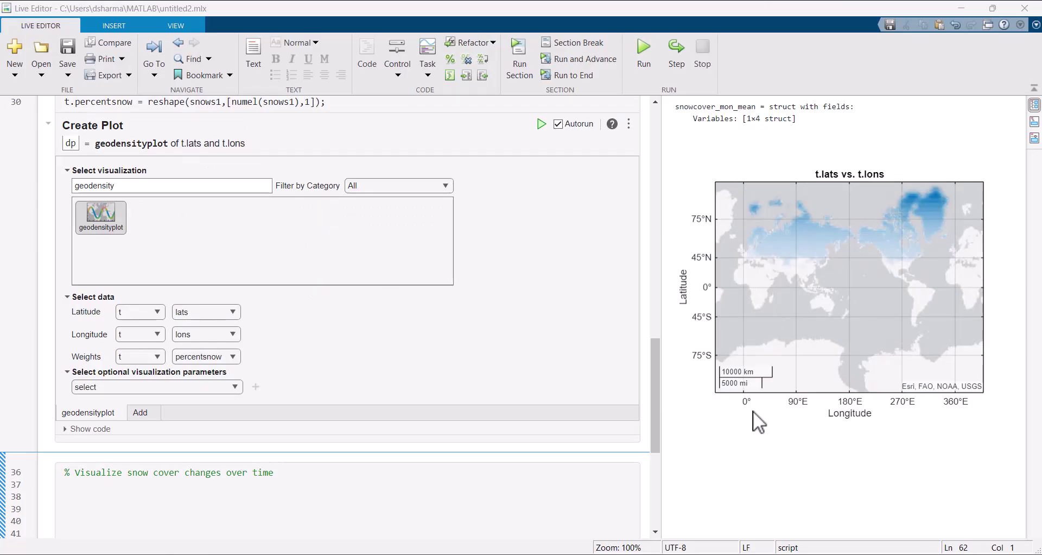
Step: Reveal the plot task's code and paste the monthly for-loop into the new section
drag(656, 369, 662, 475)
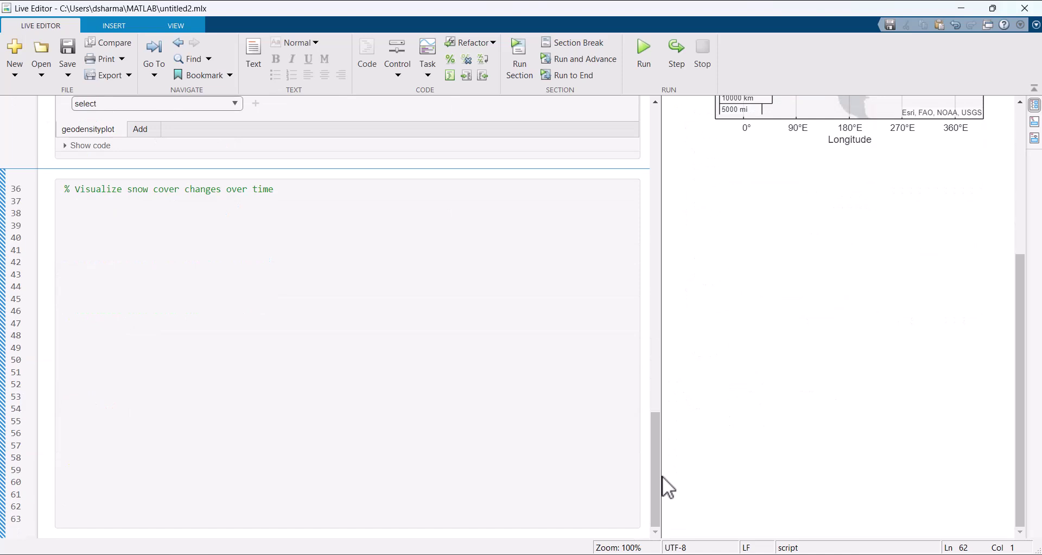
click(66, 147)
click(77, 284)
key(ctrl+v)
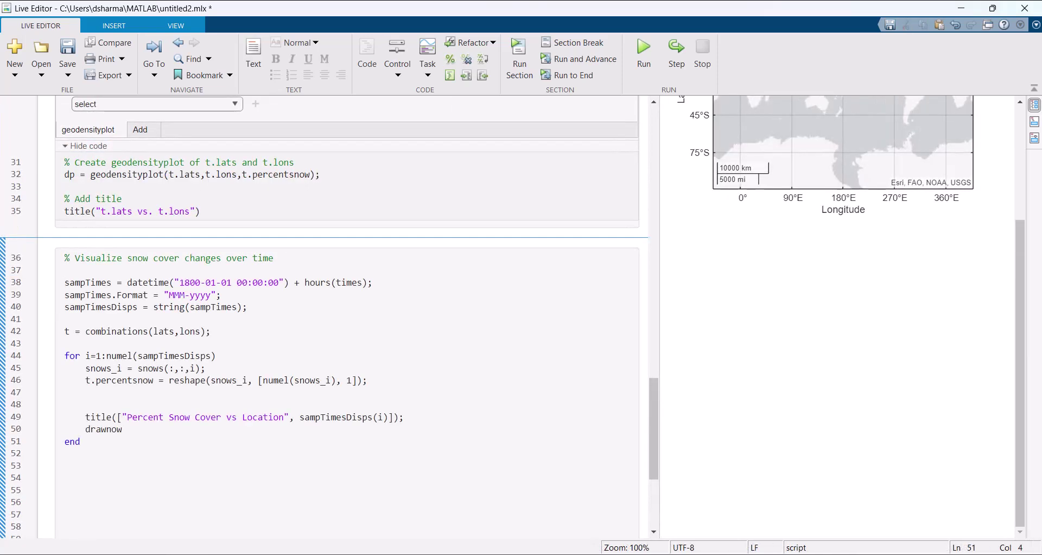
Step: Copy the line-32 geodensityplot call into the loop at line 48 and run the section
drag(90, 174, 317, 175)
right_click(314, 175)
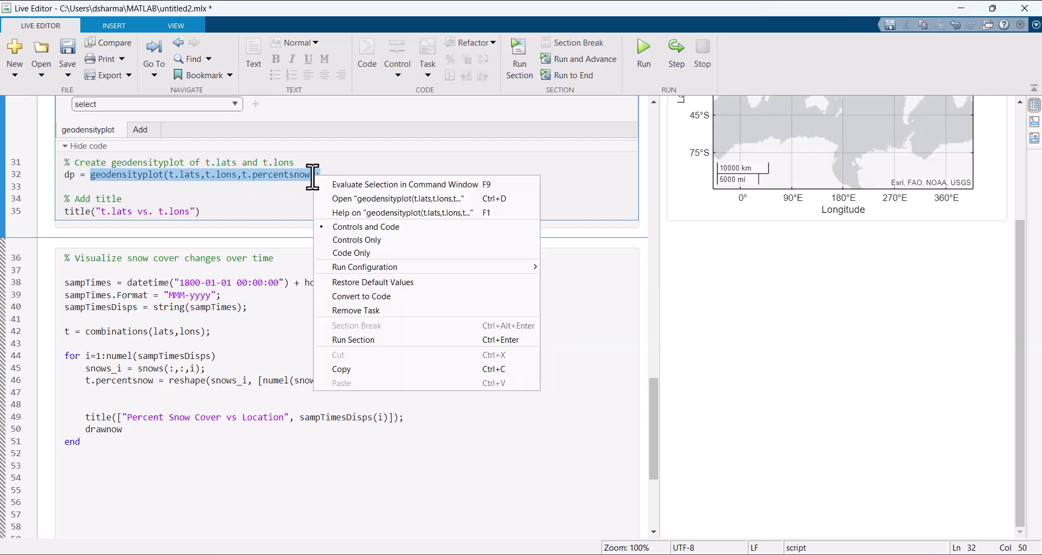
click(342, 369)
right_click(86, 405)
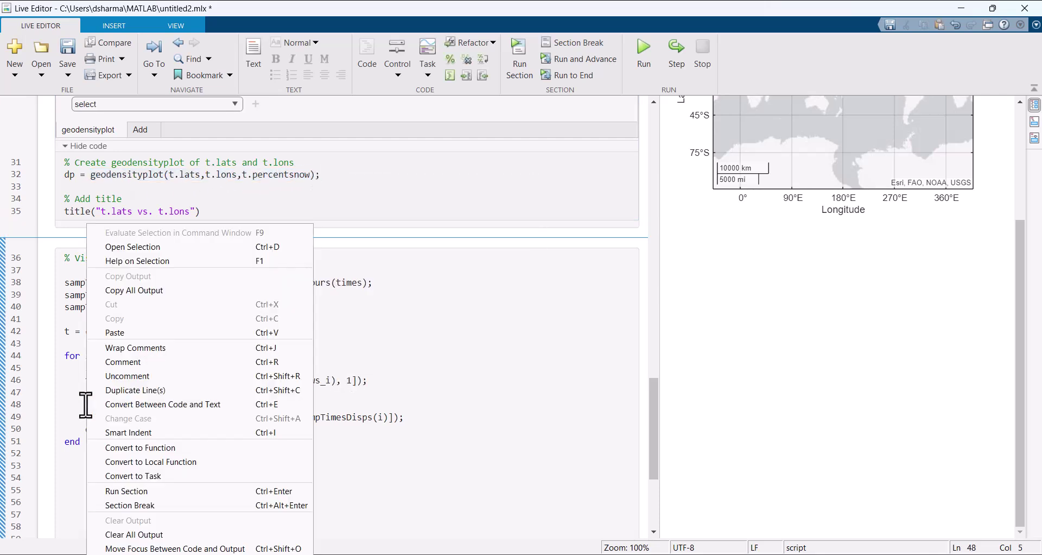
click(111, 333)
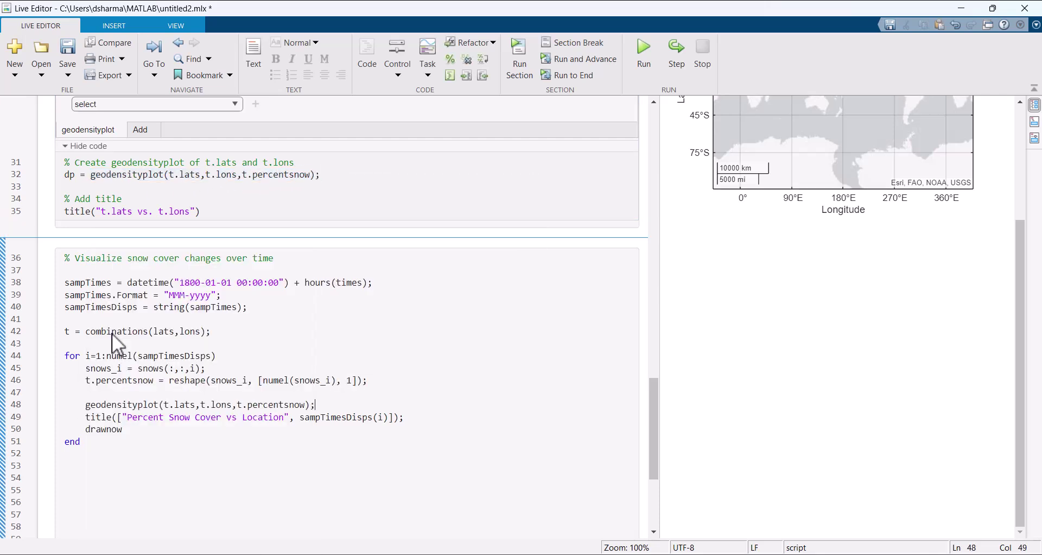
click(644, 58)
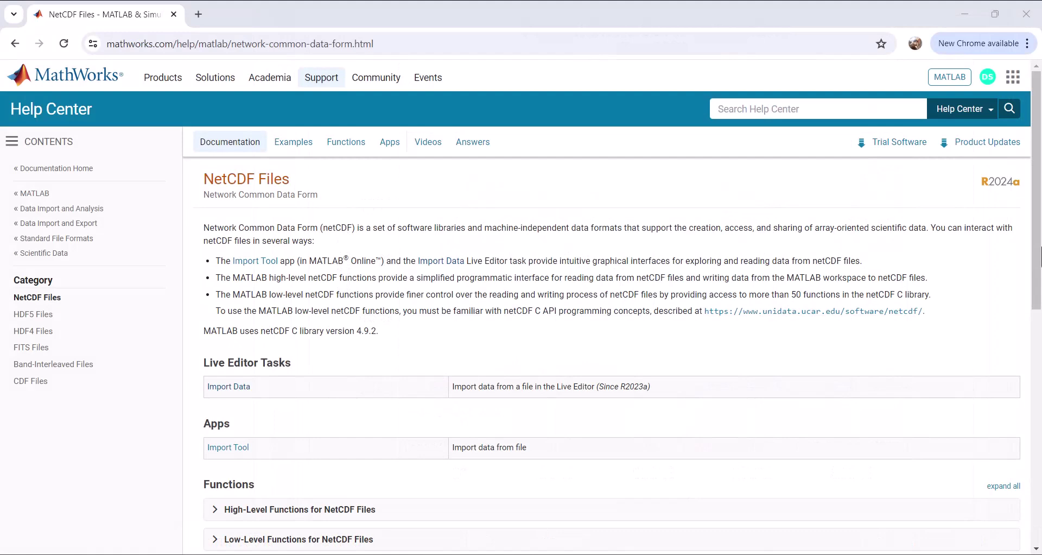
Step: Scroll down and back up through the NetCDF Files help page
drag(1040, 255, 1040, 437)
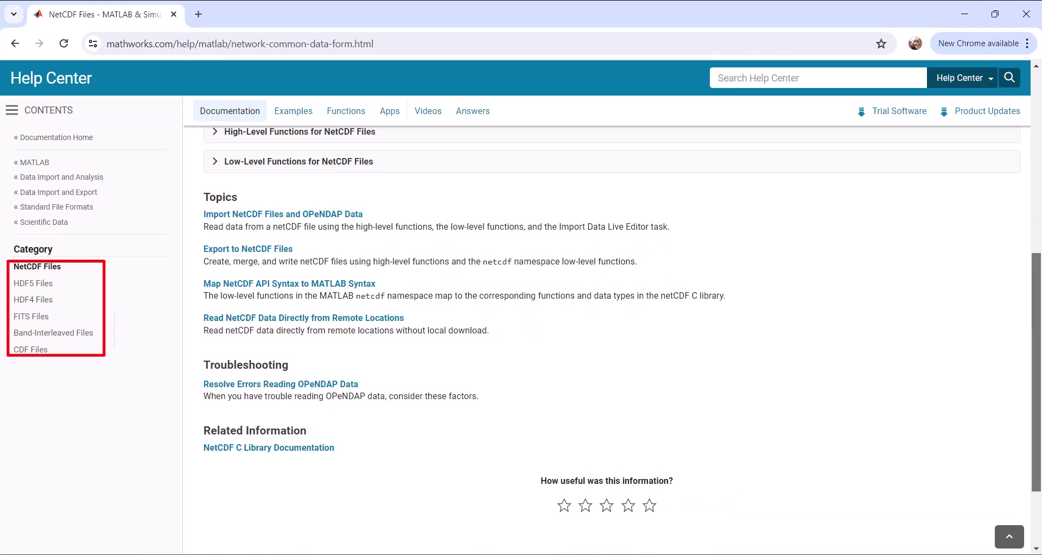
drag(1040, 439, 1039, 258)
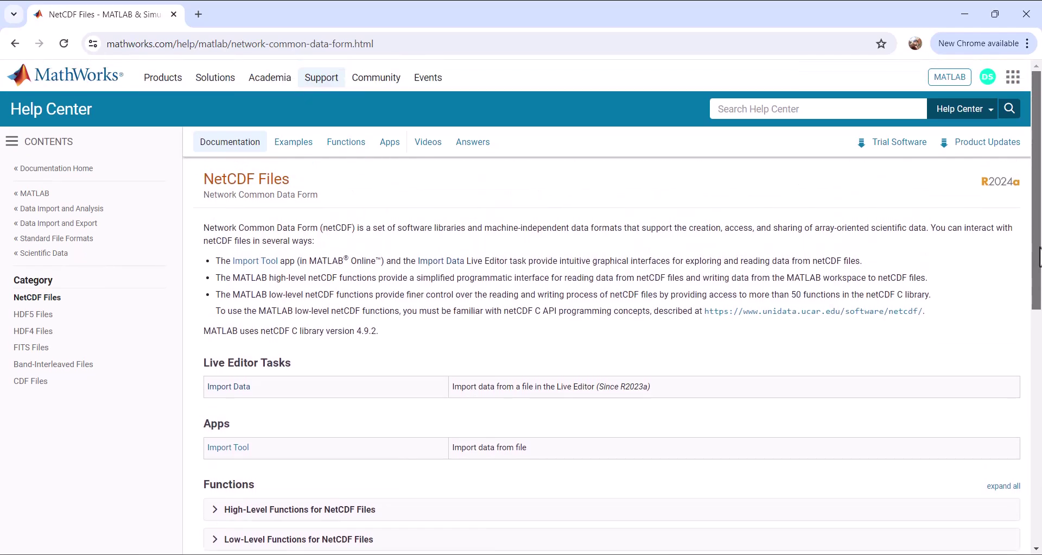